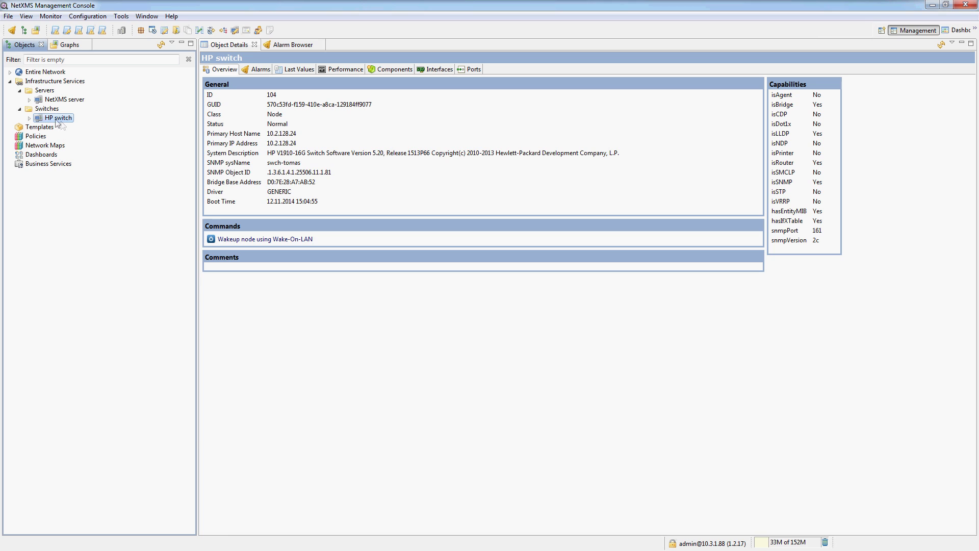
Show the Poll submenu for the HP switch node in the Objects tree.
right_click(57, 122)
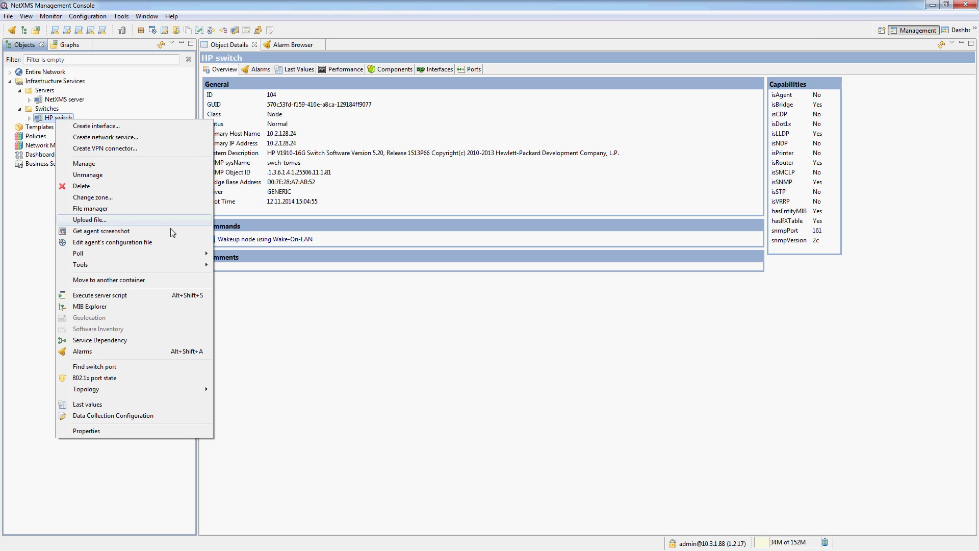
mouse_move(165, 256)
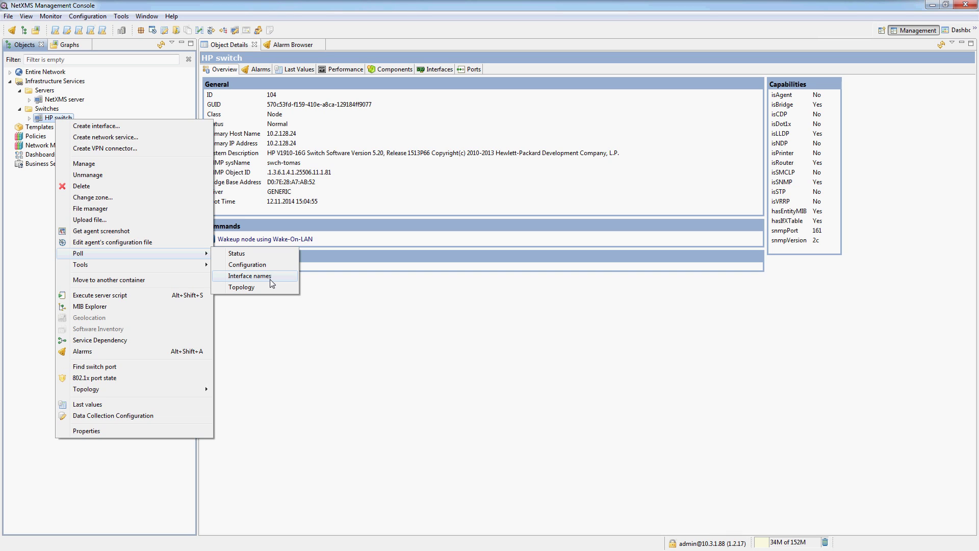
Run a Status poll on the HP switch, view its log from the top, and expand its interfaces.
left_click(243, 258)
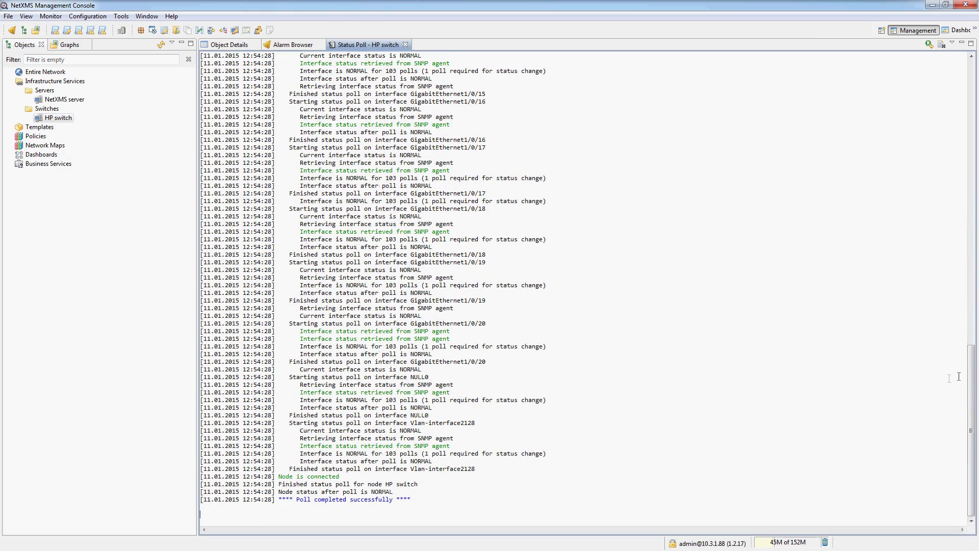
left_click_drag(972, 388, 971, 97)
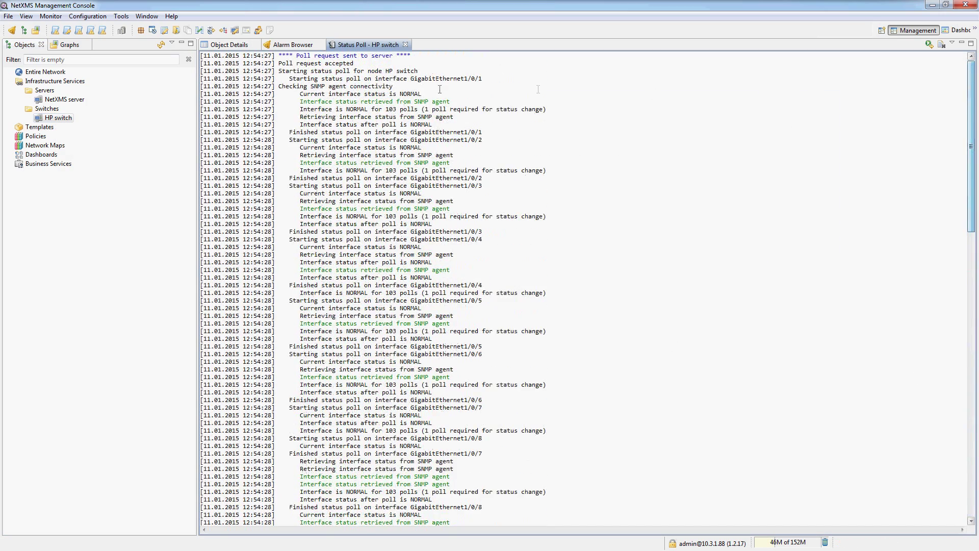
left_click(404, 87)
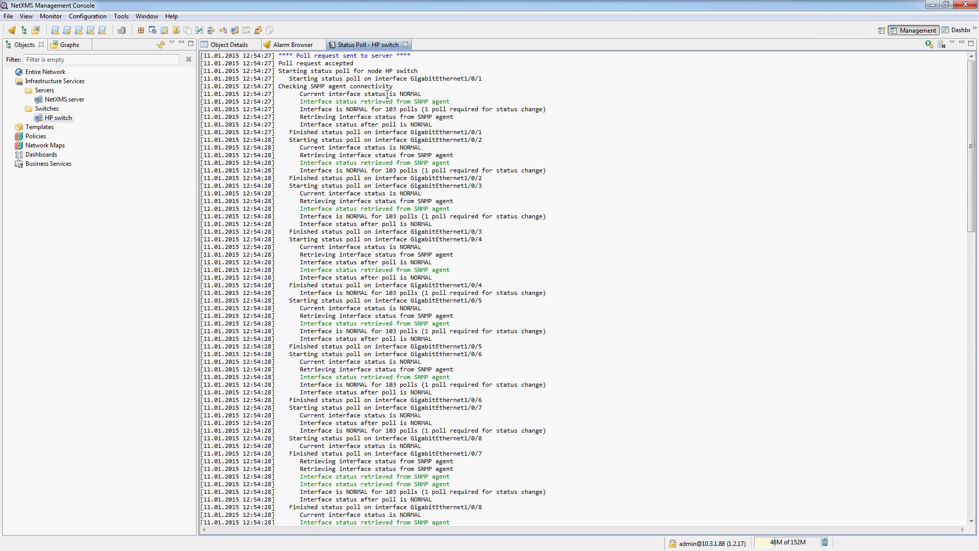
left_click(29, 118)
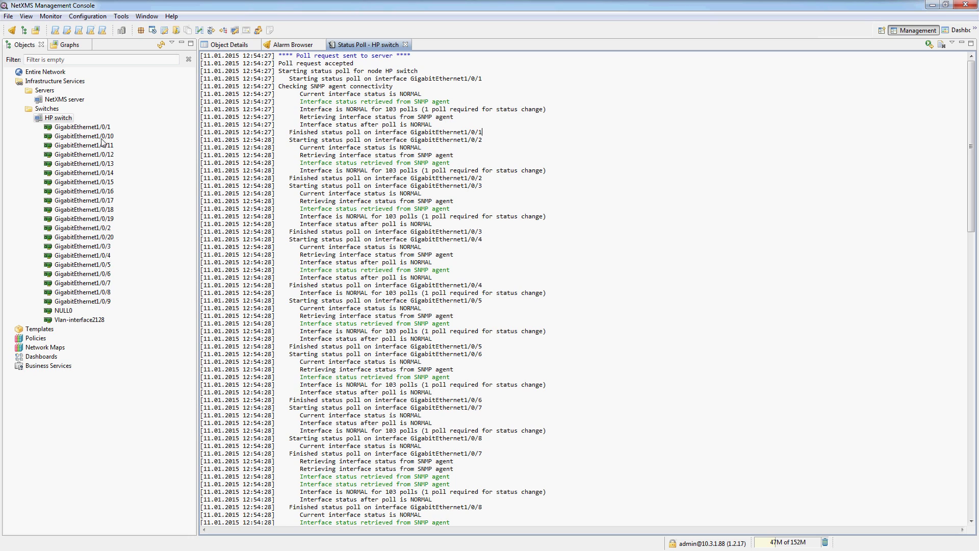
View GigabitEthernet1/0/11's Object Details, then return to the Status Poll log.
left_click(84, 145)
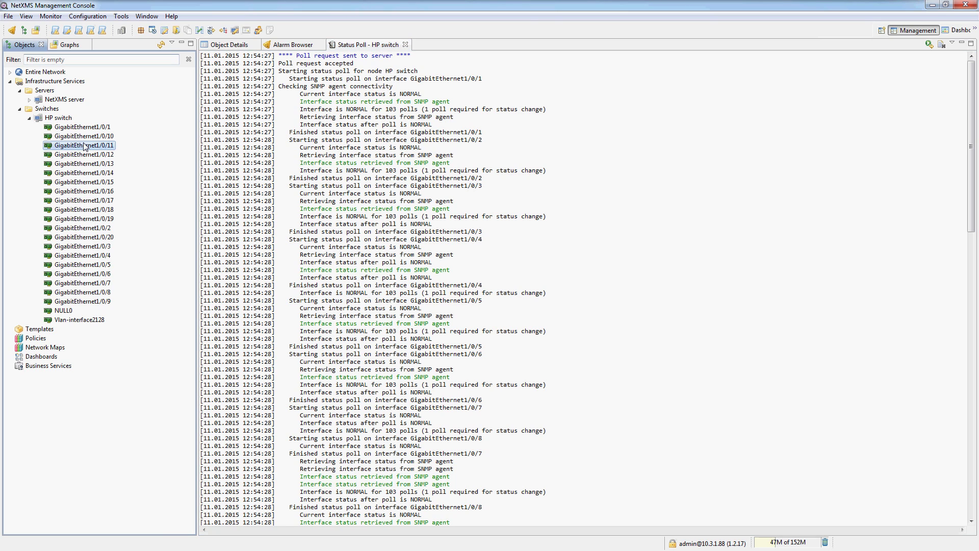
left_click(213, 46)
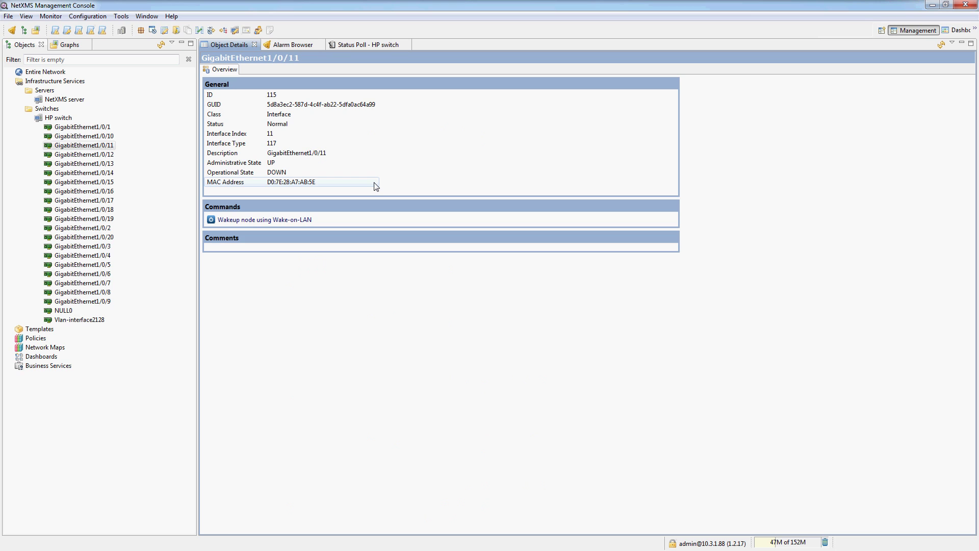
left_click(359, 44)
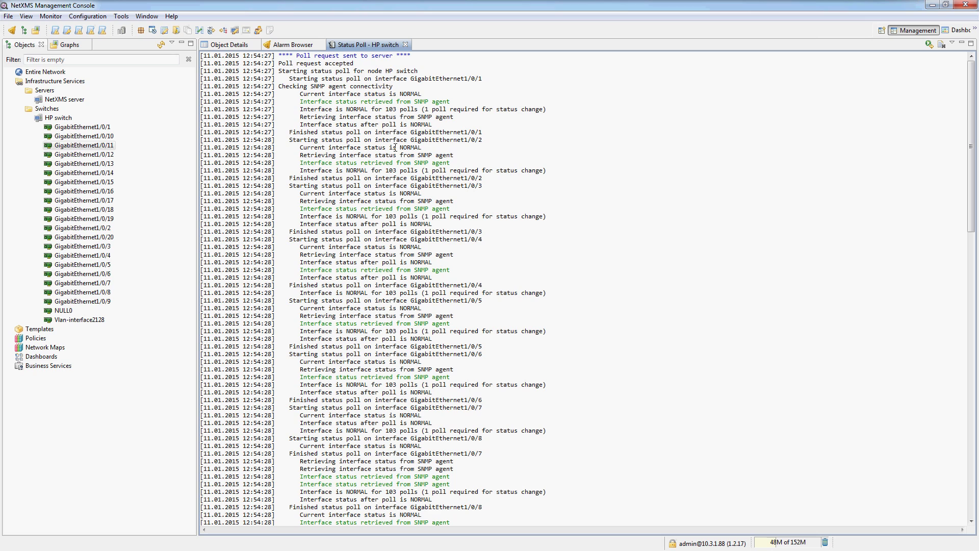
Run Poll > Configuration on the HP switch node and wait for it to complete.
right_click(58, 117)
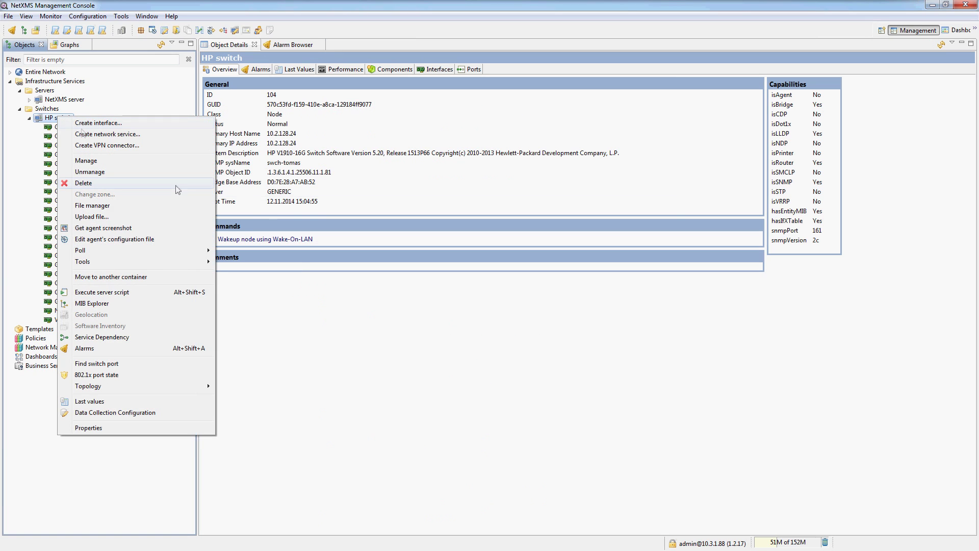
mouse_move(145, 252)
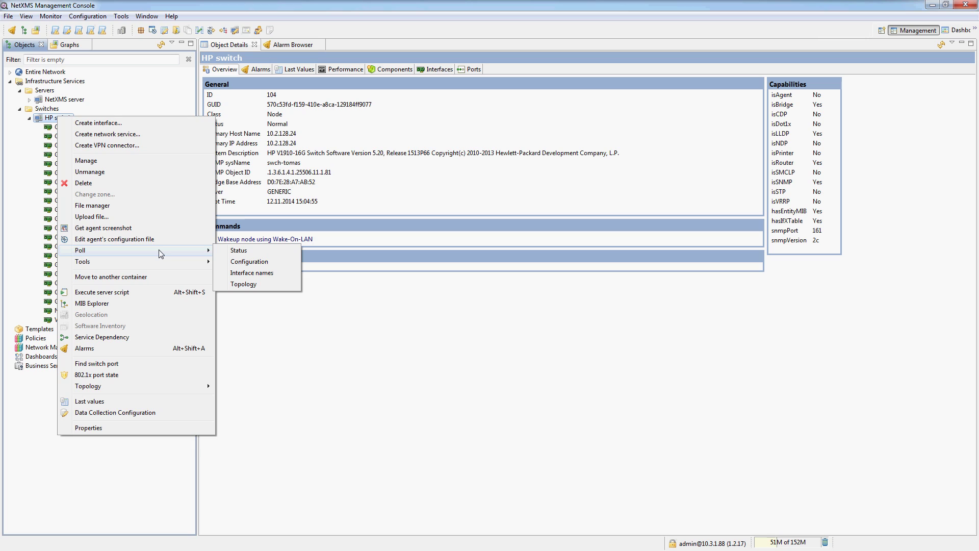
left_click(258, 261)
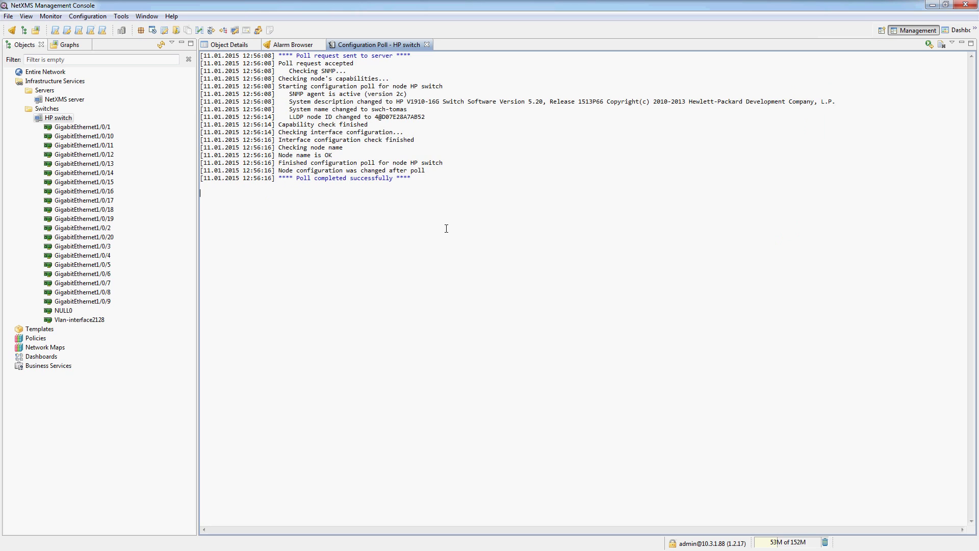
Collapse the HP switch and inspect its Communications community string in Properties without saving.
left_click(29, 118)
right_click(47, 118)
left_click(77, 428)
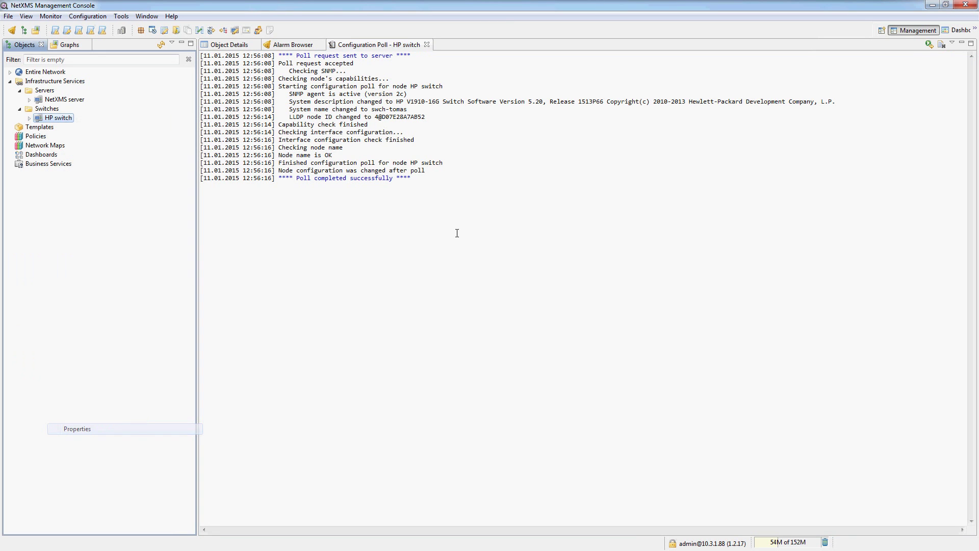
left_click(374, 133)
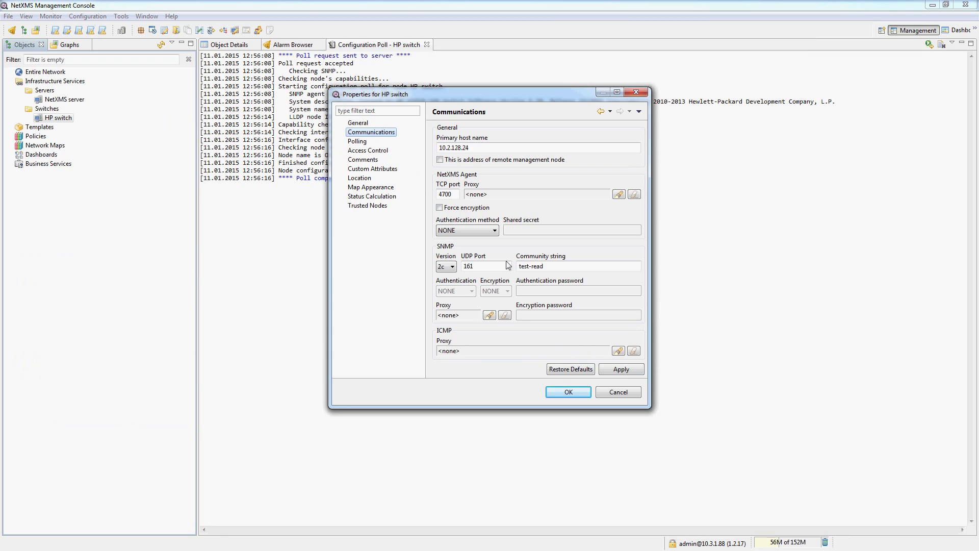
left_click(530, 267)
double_click(526, 267)
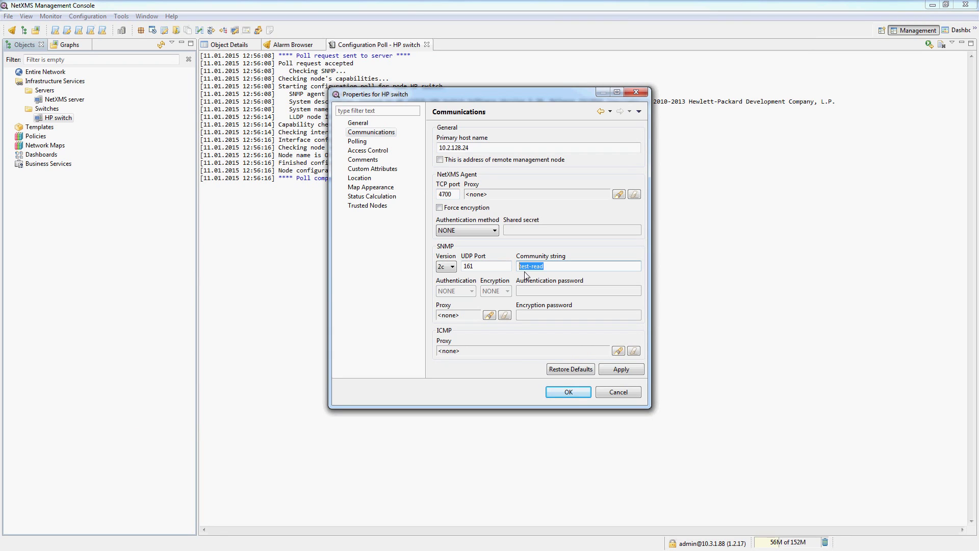
left_click(566, 267)
left_click(636, 93)
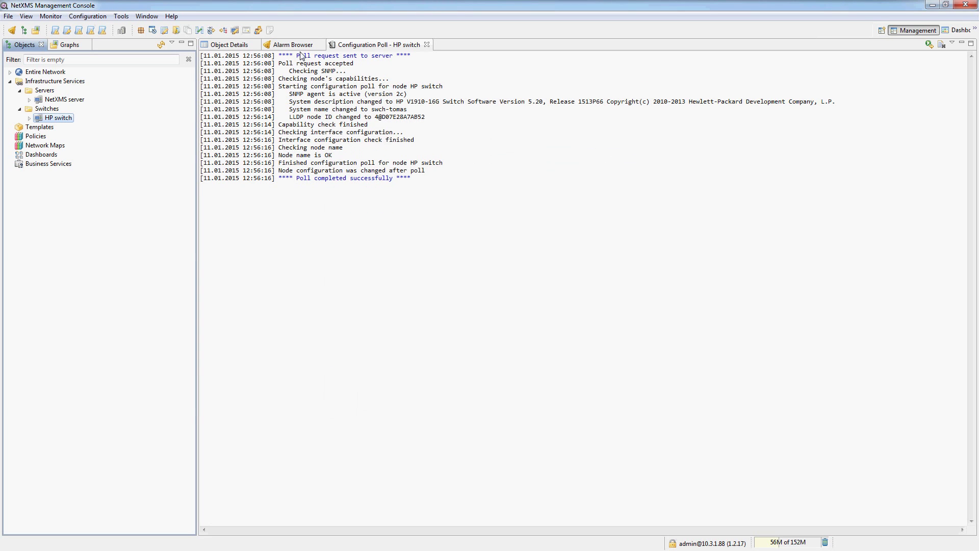
Open Network Discovery settings and select the test-read SNMP community and USM credential.
left_click(88, 15)
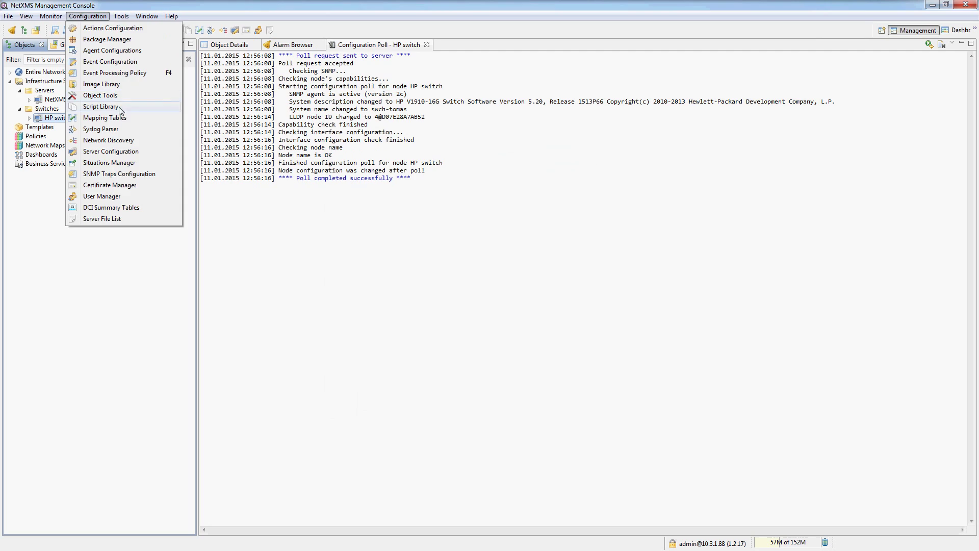
left_click(96, 136)
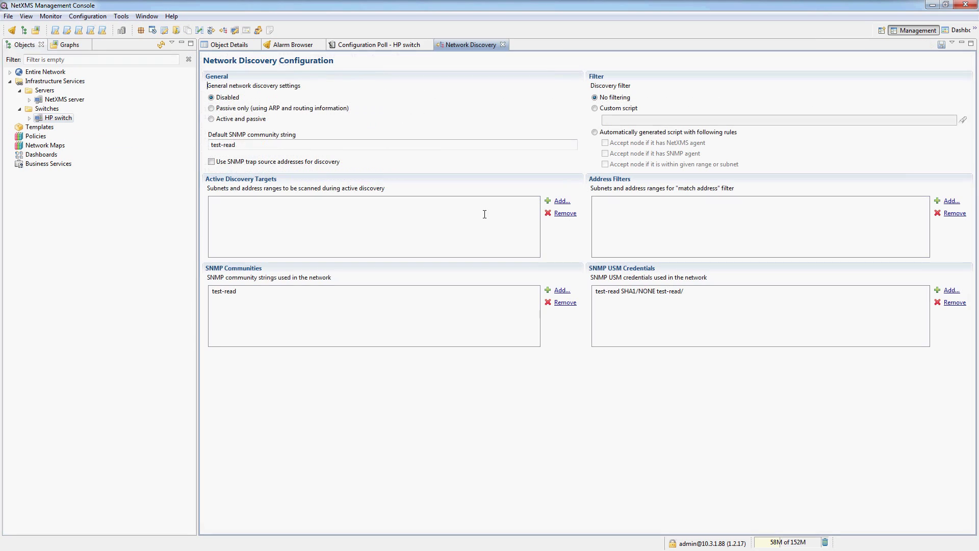
left_click(235, 295)
left_click(604, 294)
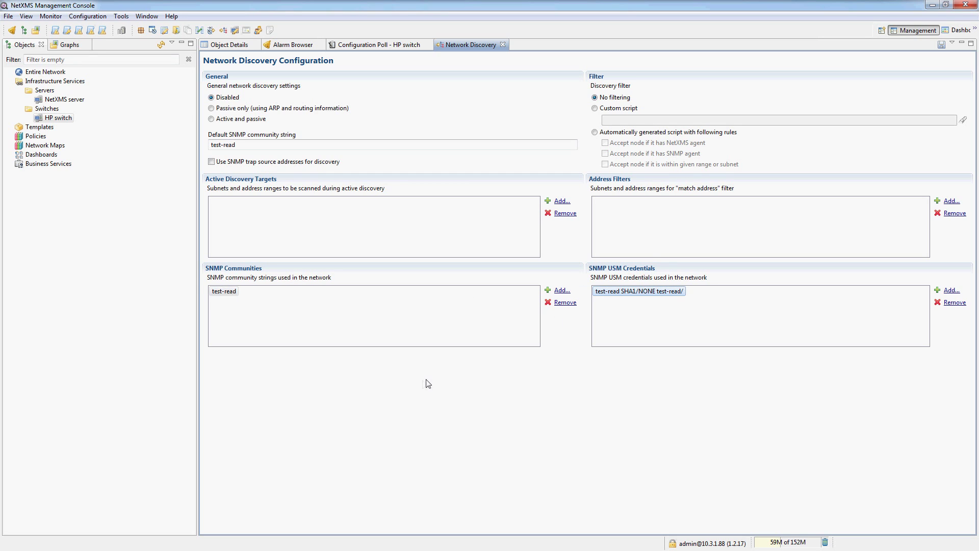
Compare with the HP switch's community string in Properties, cancel, and reselect the test-read entries.
right_click(55, 117)
left_click(109, 427)
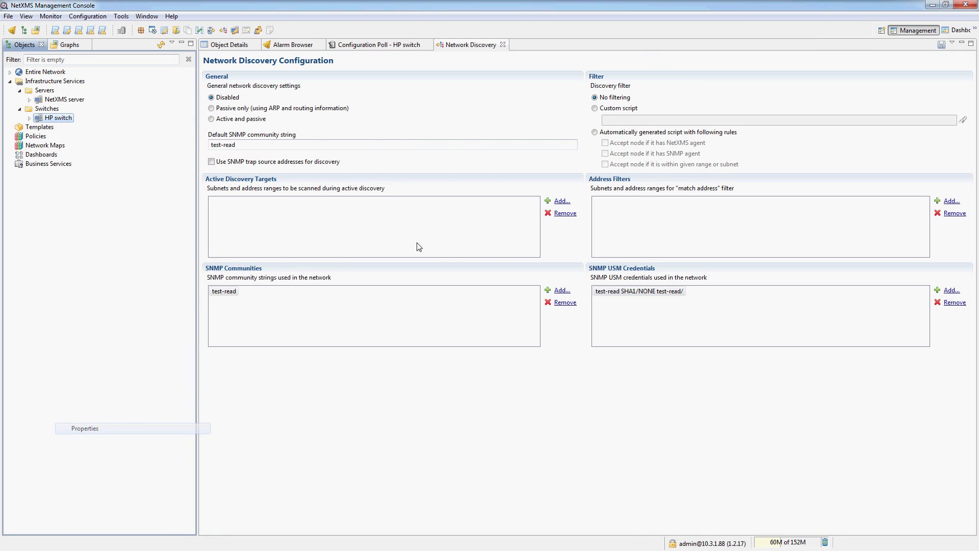
double_click(519, 236)
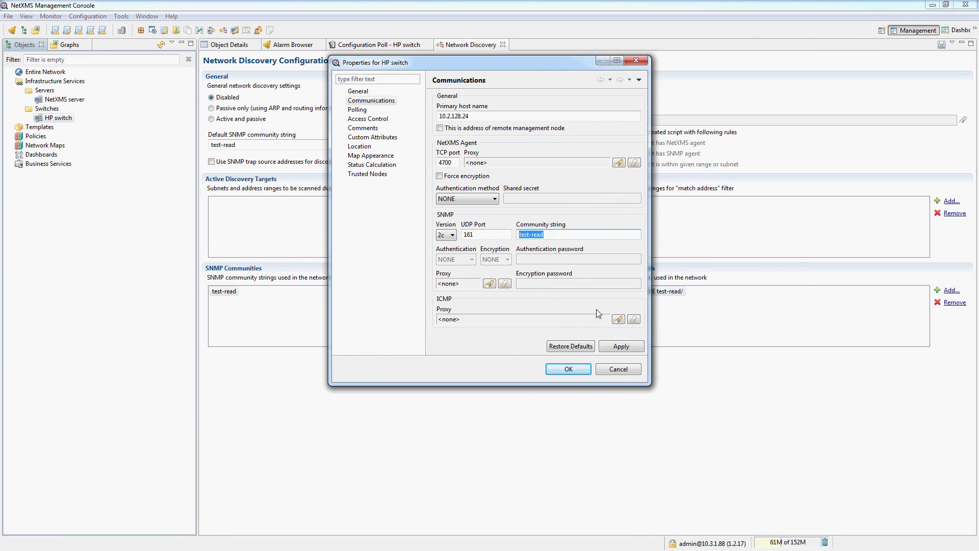
left_click(614, 371)
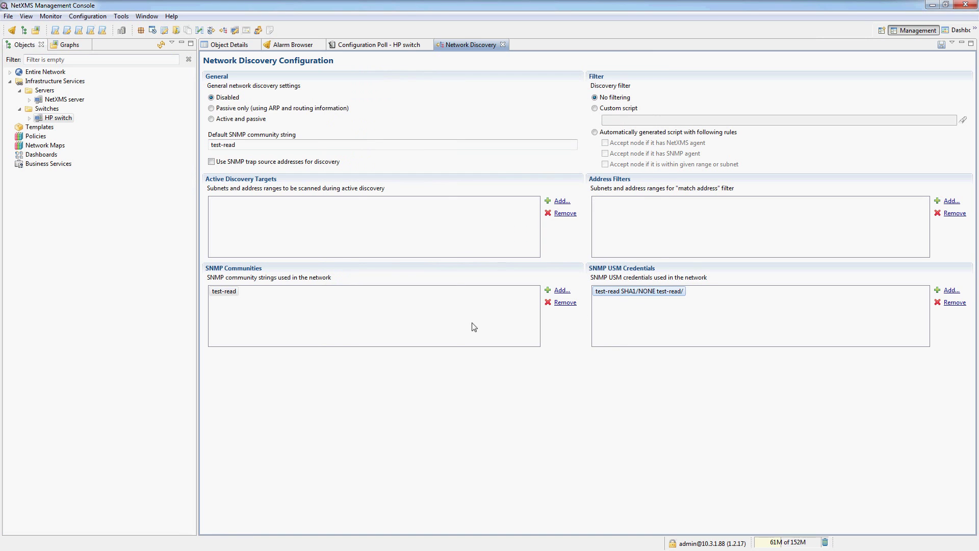
left_click(651, 317)
left_click(452, 329)
Close Network Discovery with Ctrl+W and show the HP switch's Poll submenu.
key("ctrl+w")
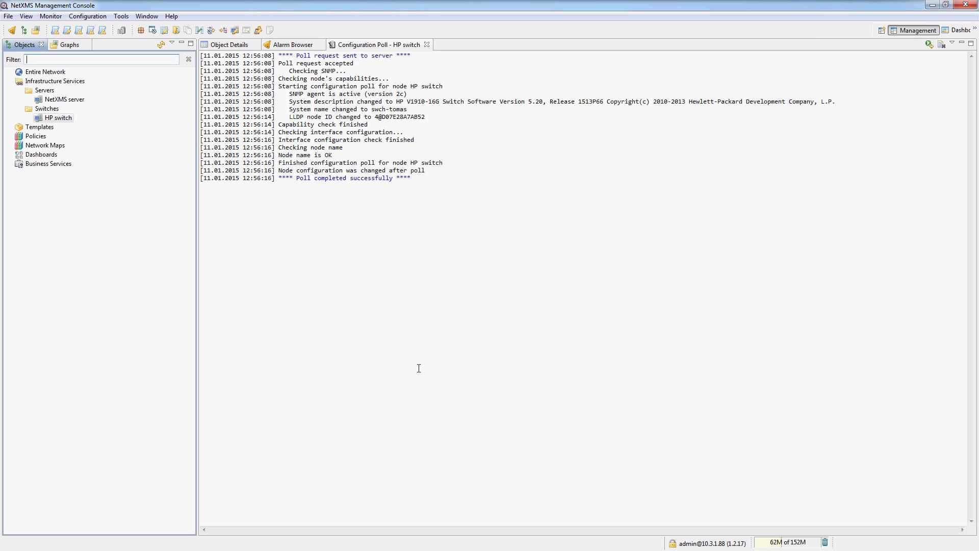
right_click(57, 118)
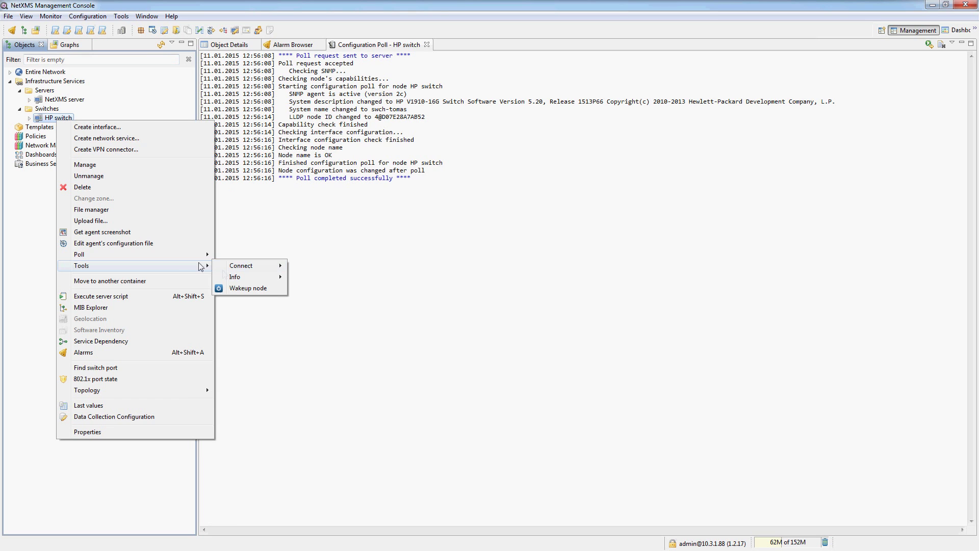
mouse_move(194, 255)
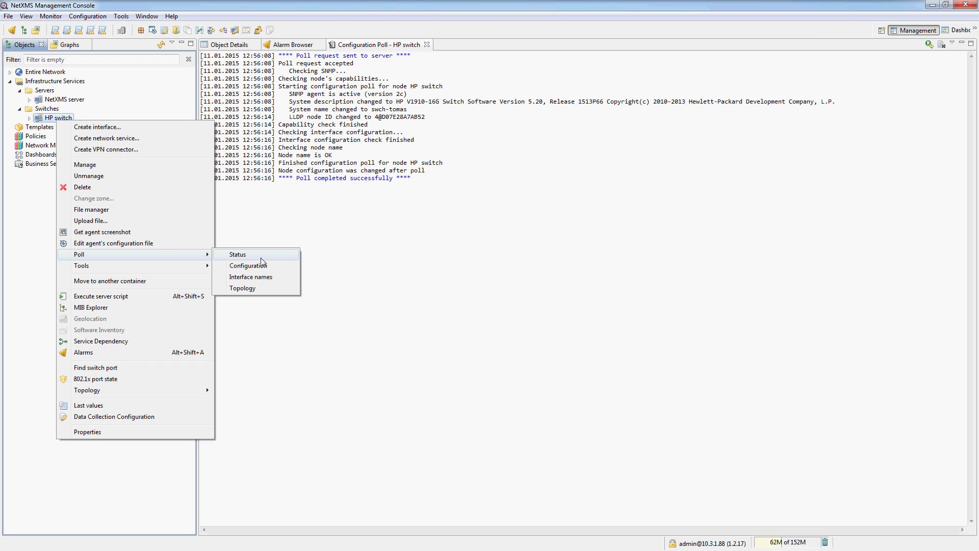
Open the Server Configuration variables table.
left_click(96, 16)
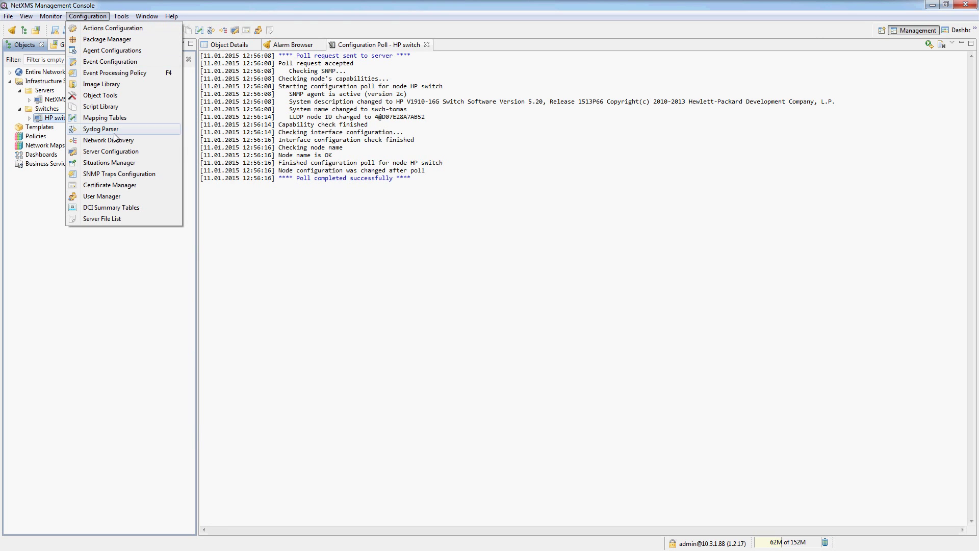
left_click(111, 151)
left_click(357, 127)
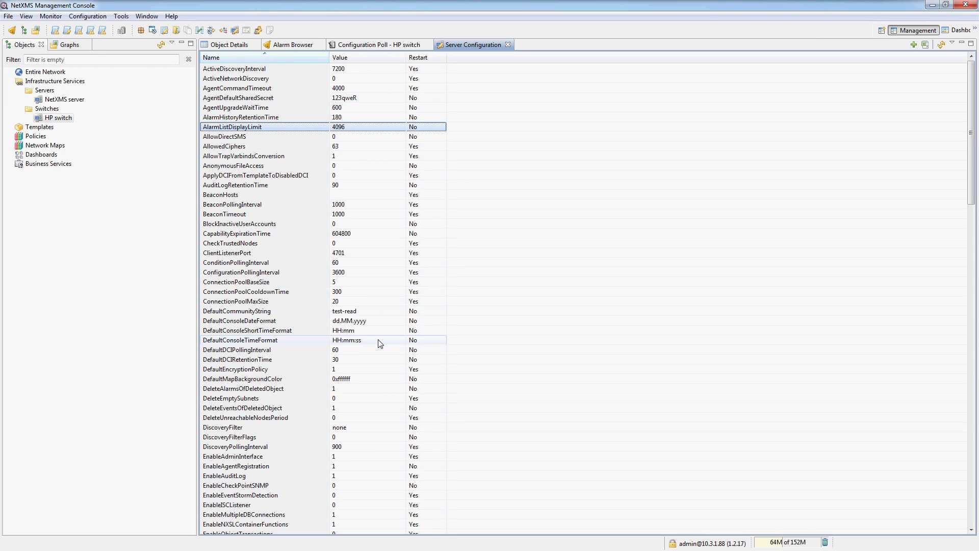
left_click(323, 100)
Find StatusPollingInterval (60) by typing 'st', then ConfigurationPollingInterval (3600) via 'conf'.
type("st")
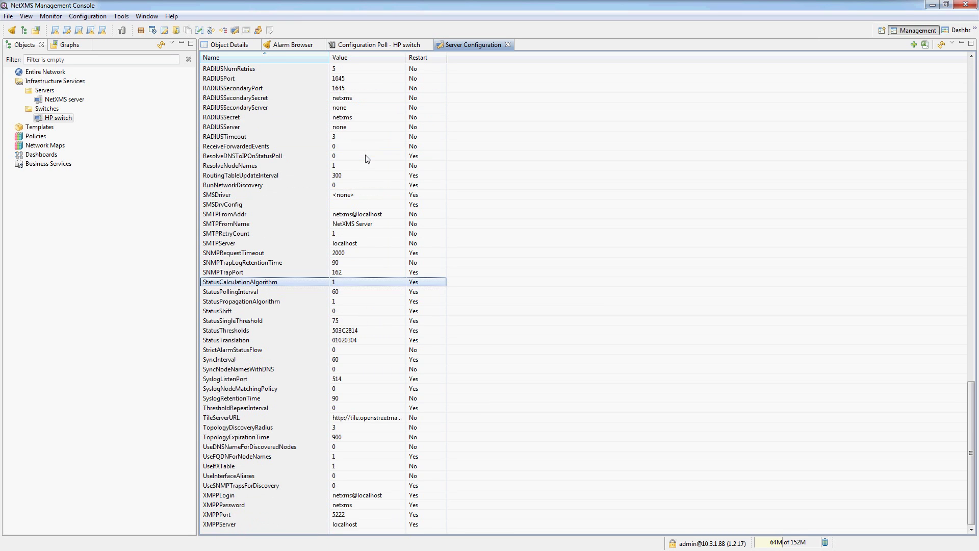
left_click(252, 291)
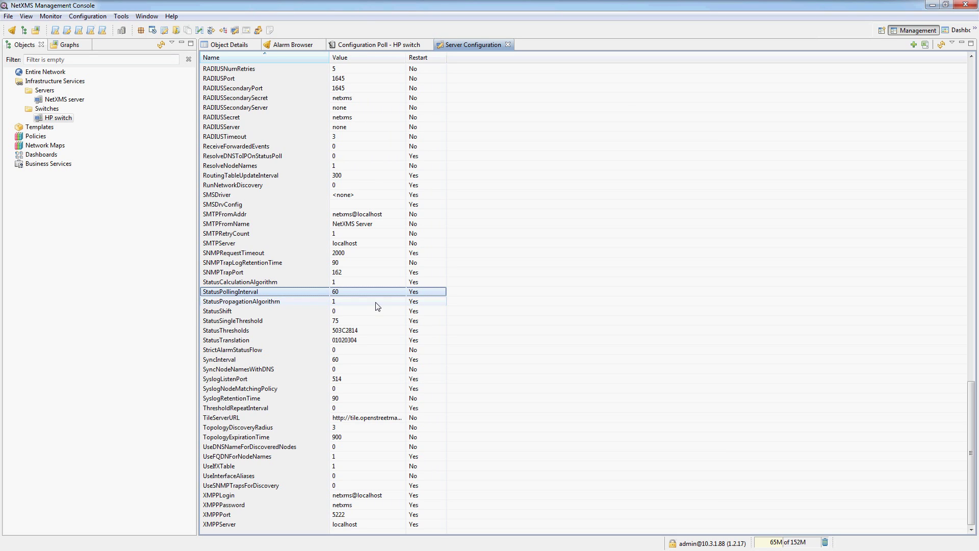
scroll(377, 306, "up", 1)
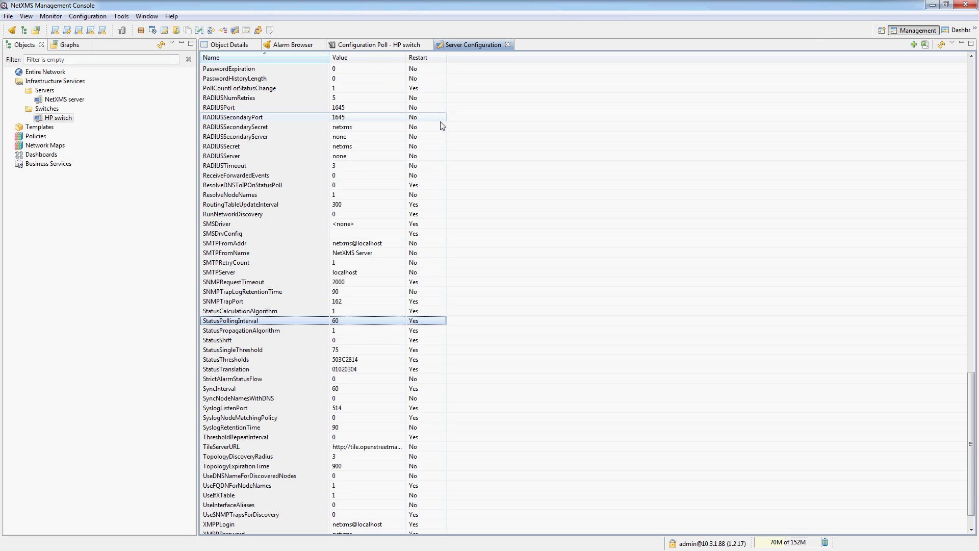
type("conf")
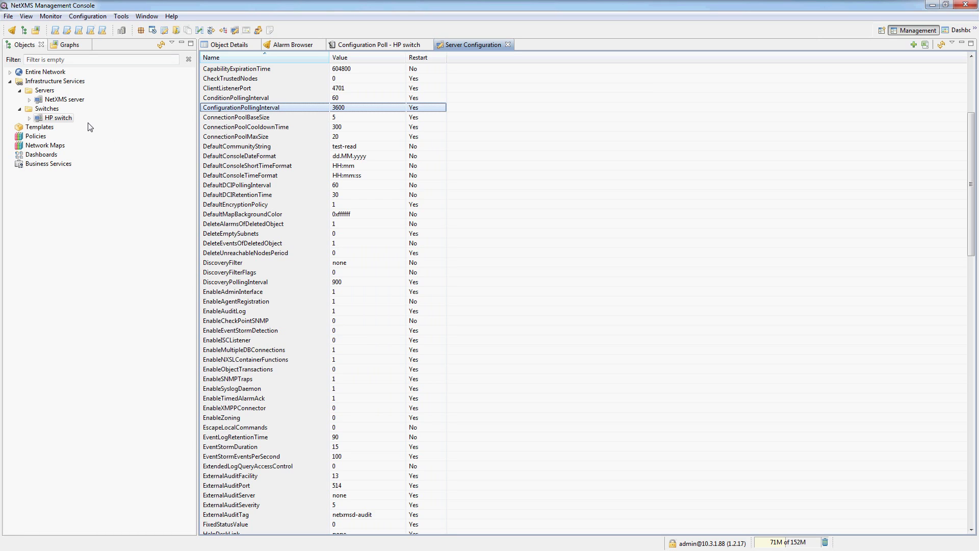
Run Poll > Status on the HP switch again, ending with node status NORMAL.
right_click(55, 119)
mouse_move(139, 267)
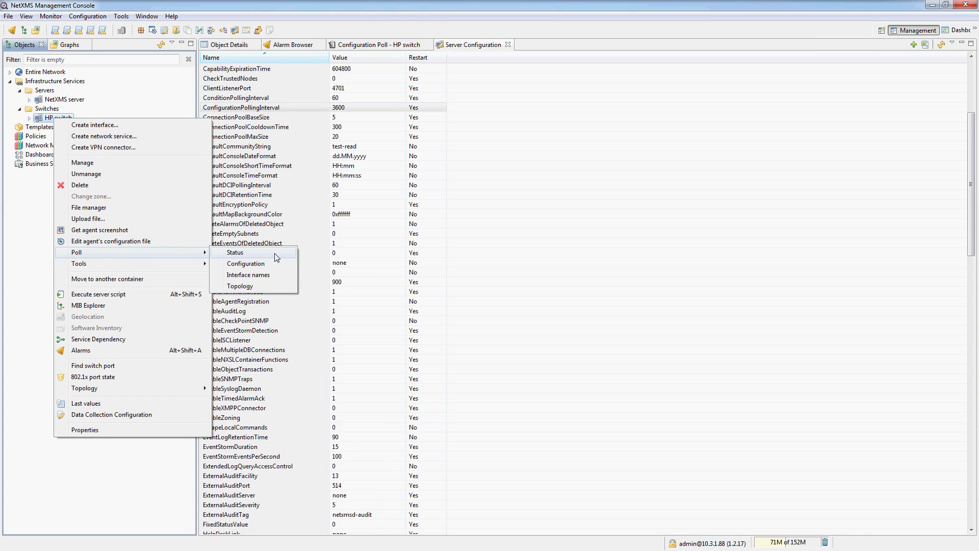
left_click(250, 254)
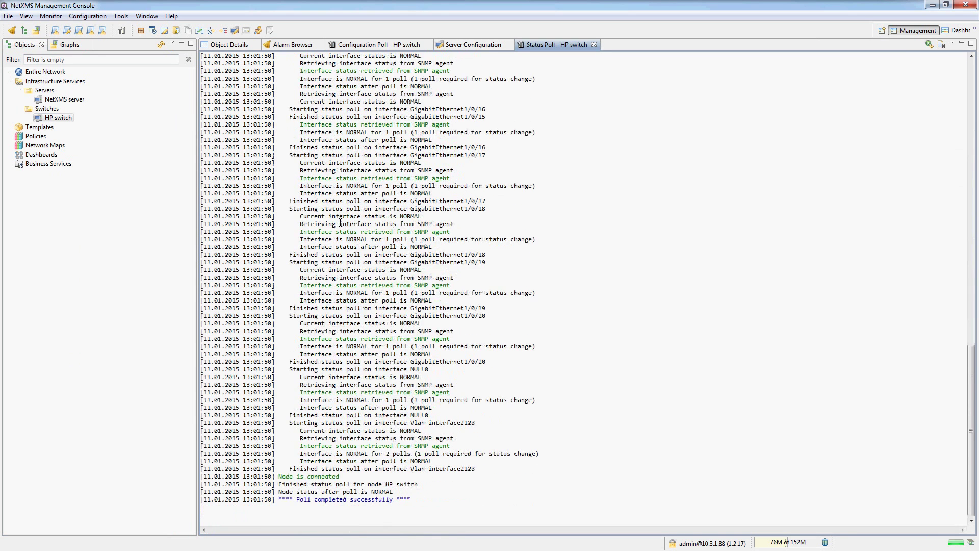